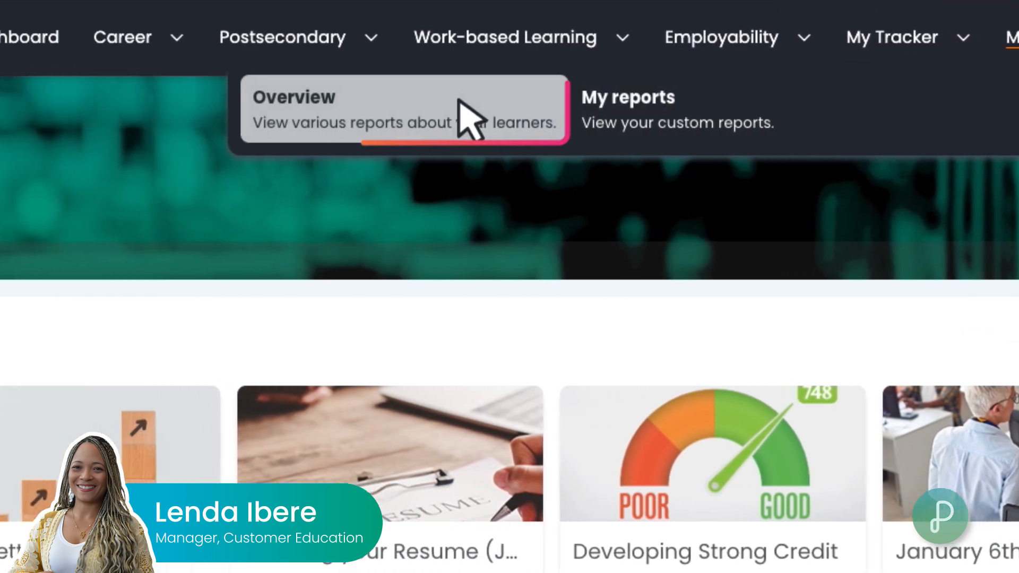
# - Open the My Data overview and examine its time frame and user group filters, activity charts and class activity table
pyautogui.click(458, 103)
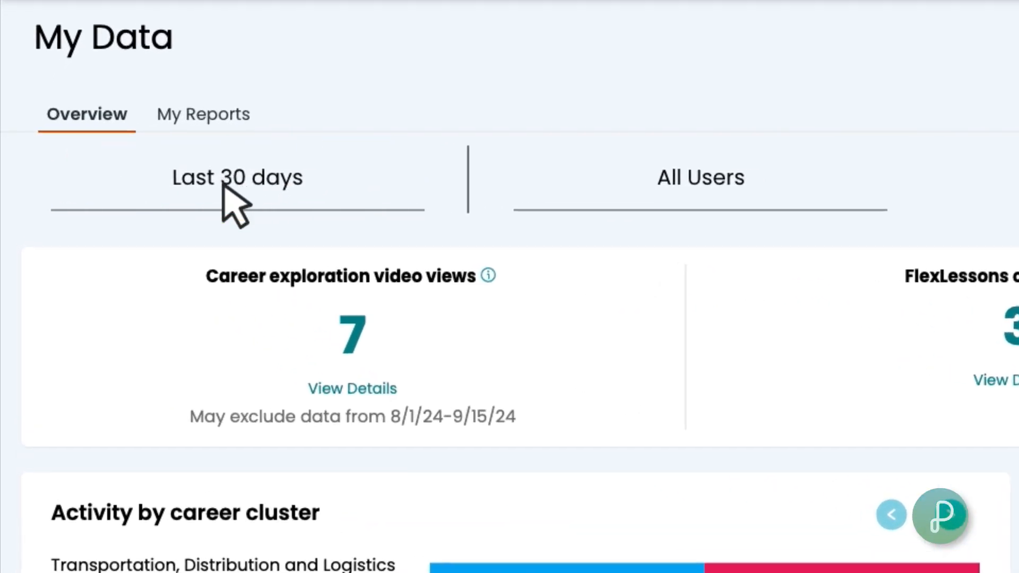
pyautogui.click(223, 186)
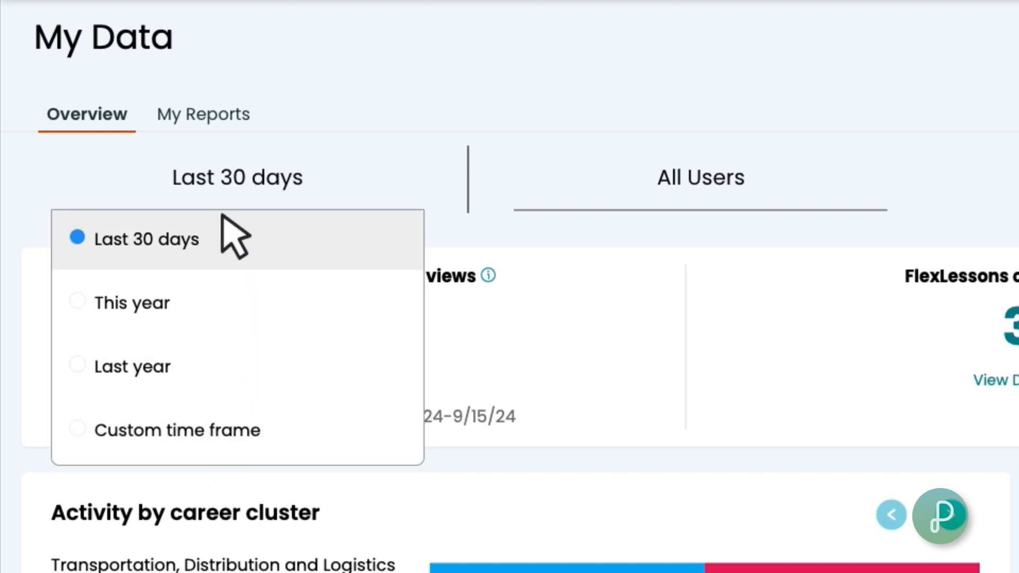
pyautogui.click(640, 181)
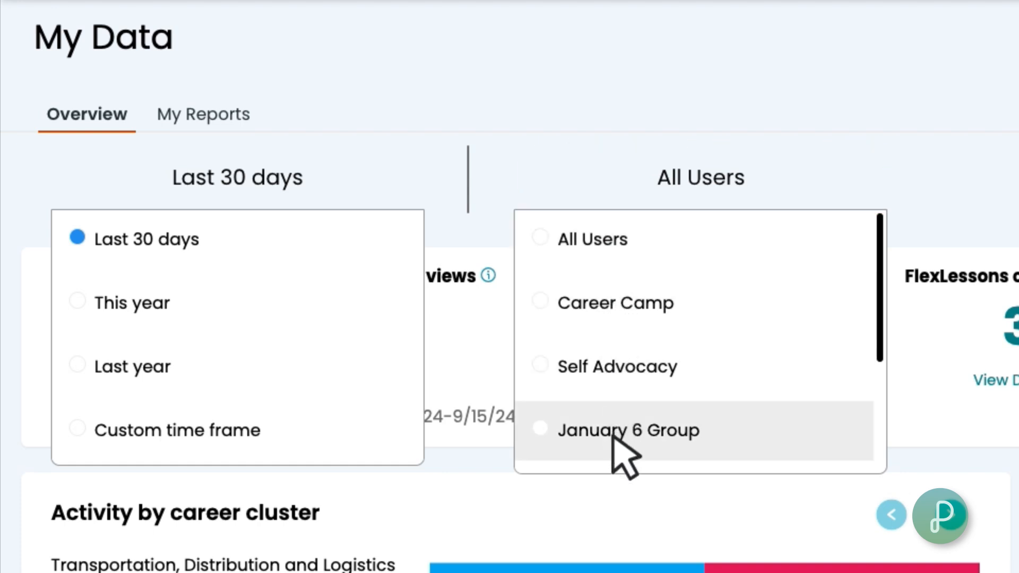
pyautogui.click(667, 189)
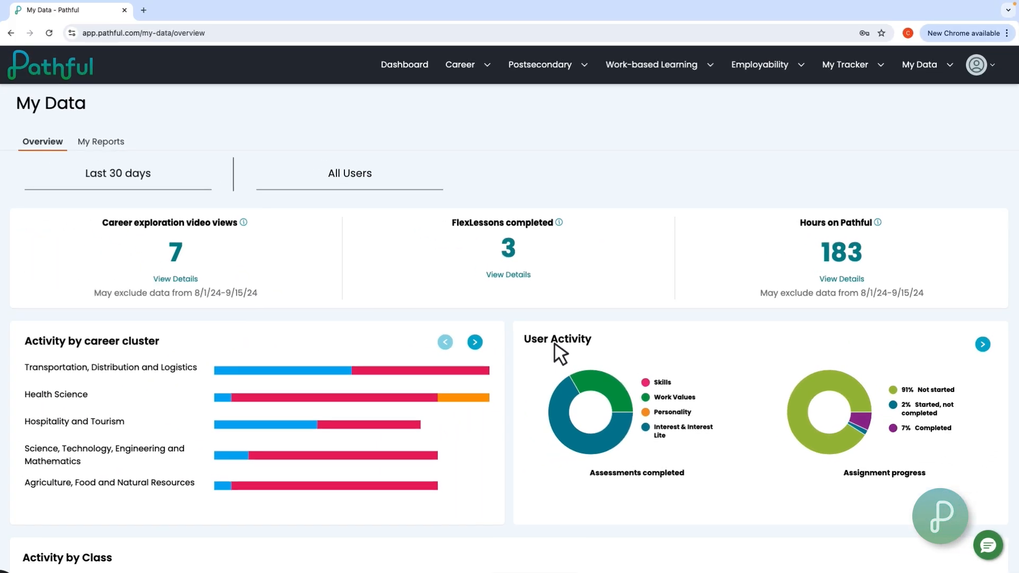
pyautogui.scroll(-4, 322, 242)
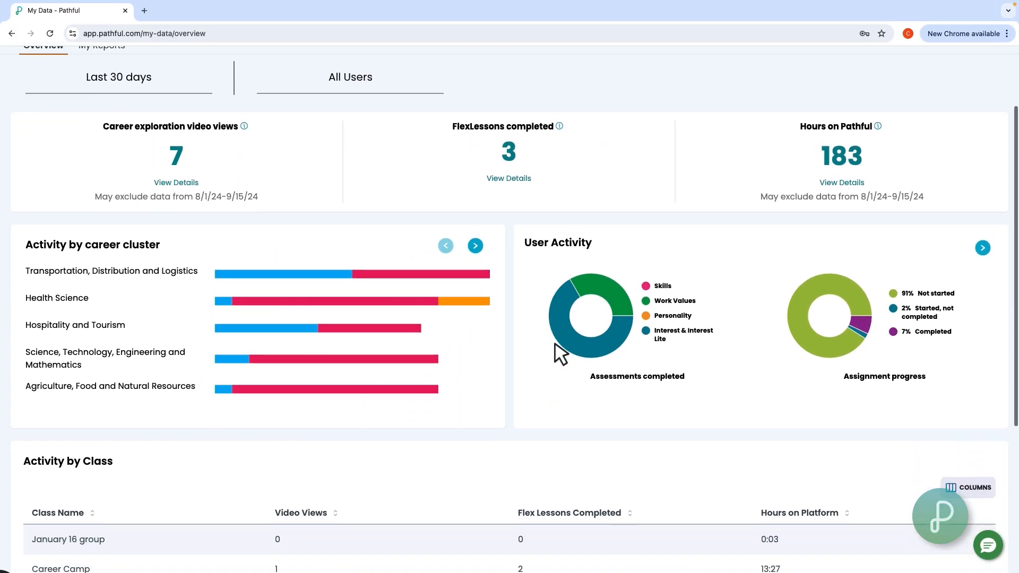
pyautogui.scroll(-2, 557, 350)
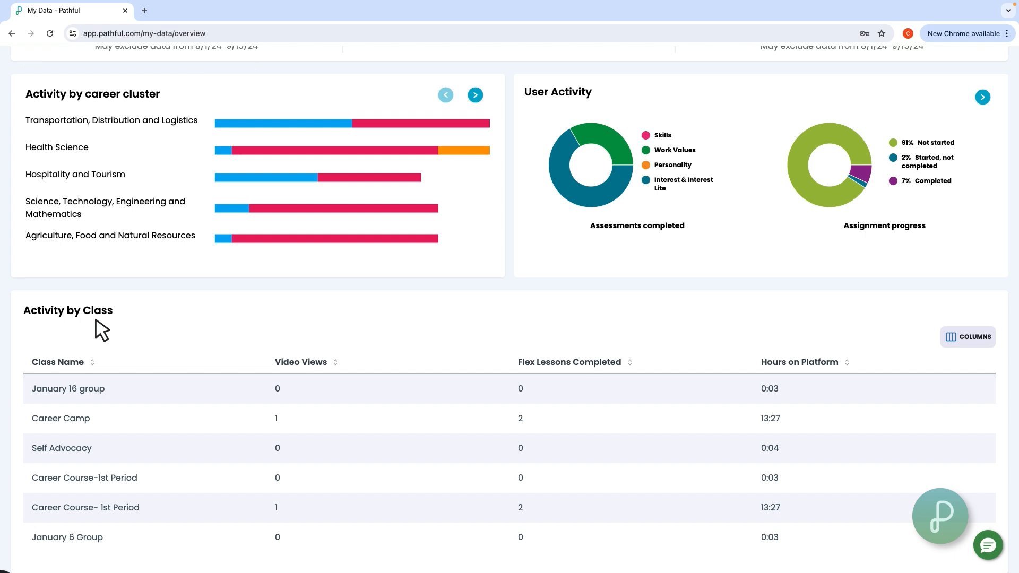
pyautogui.scroll(5, 118, 321)
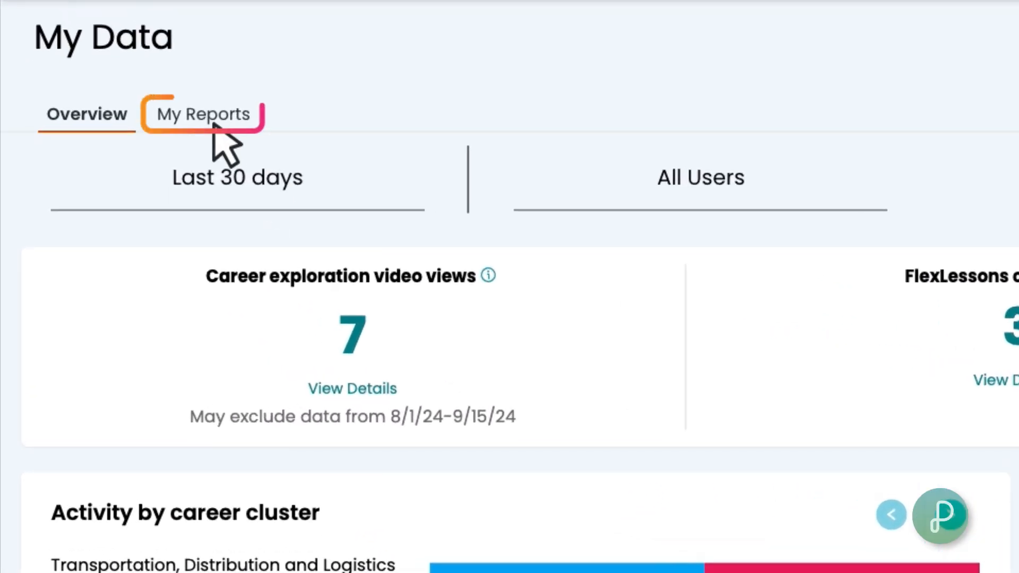
# - Start a new custom report in My Reports, of the Usage reports type, based on the User Total Usage Report
pyautogui.click(213, 123)
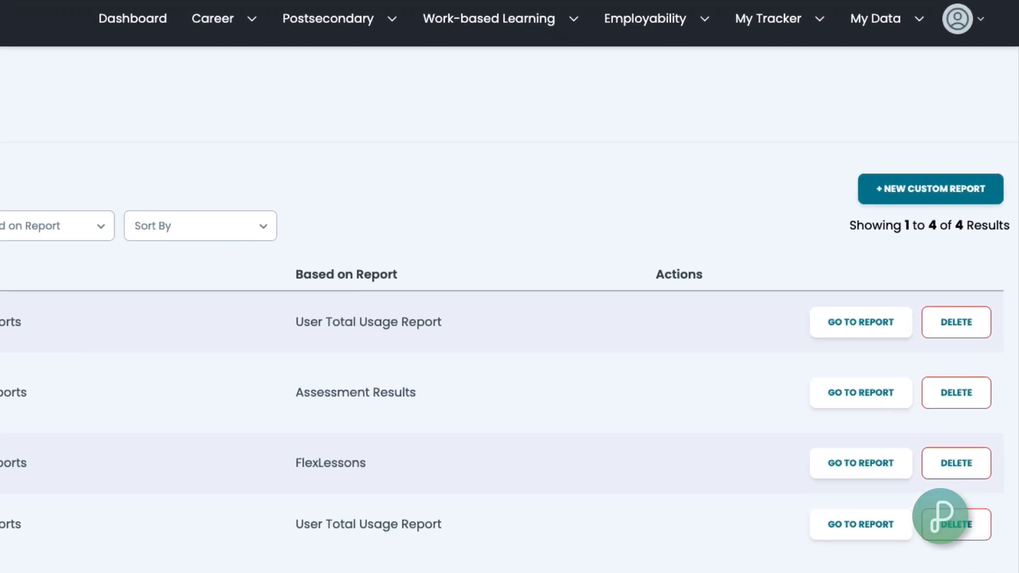
pyautogui.click(921, 213)
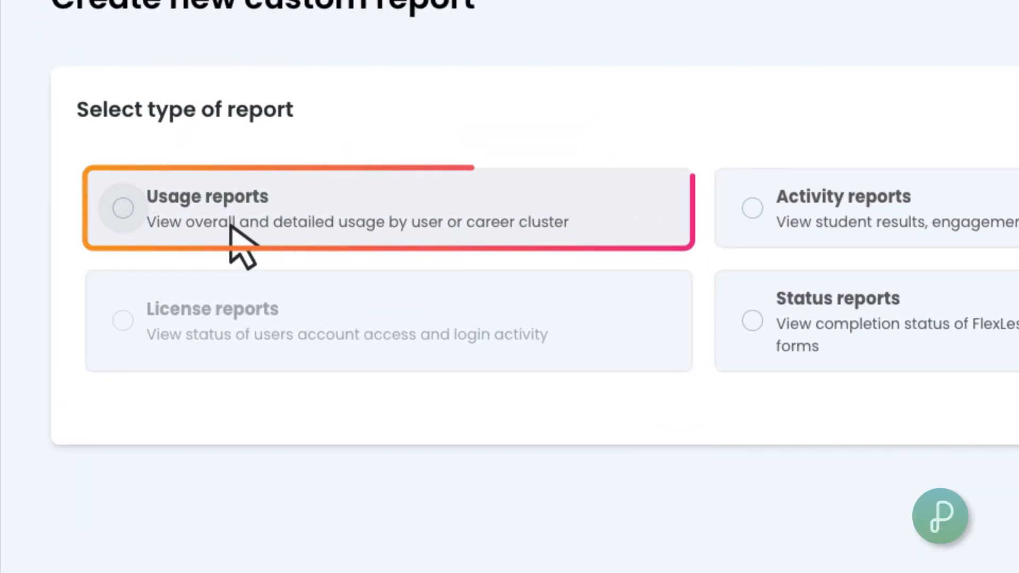
pyautogui.click(122, 208)
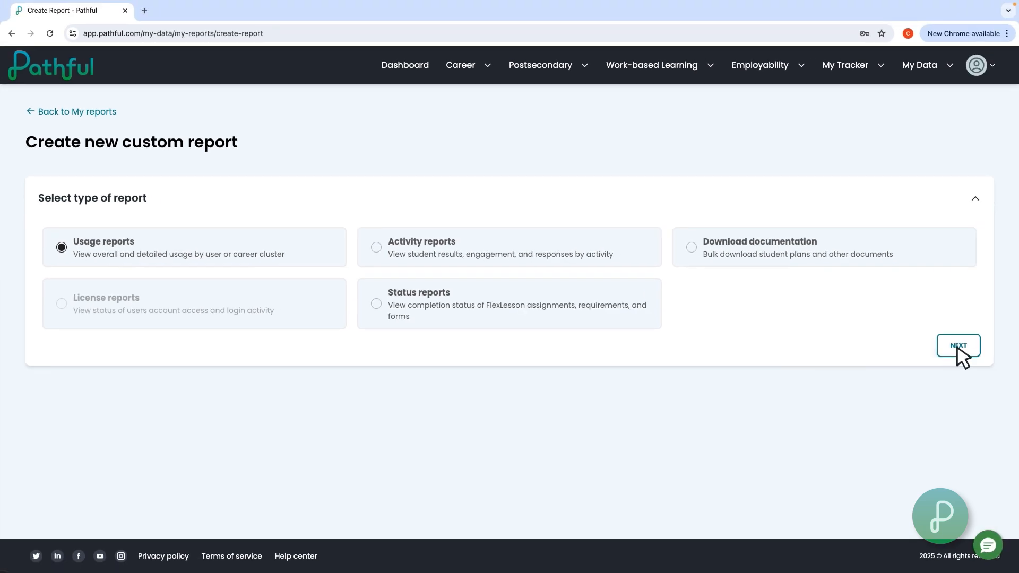
pyautogui.click(961, 351)
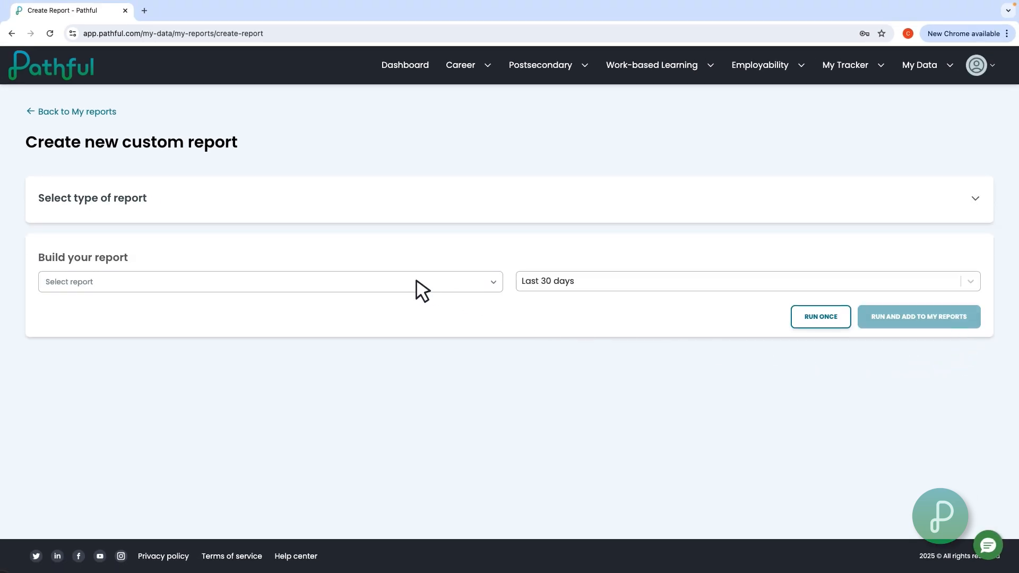
pyautogui.click(415, 284)
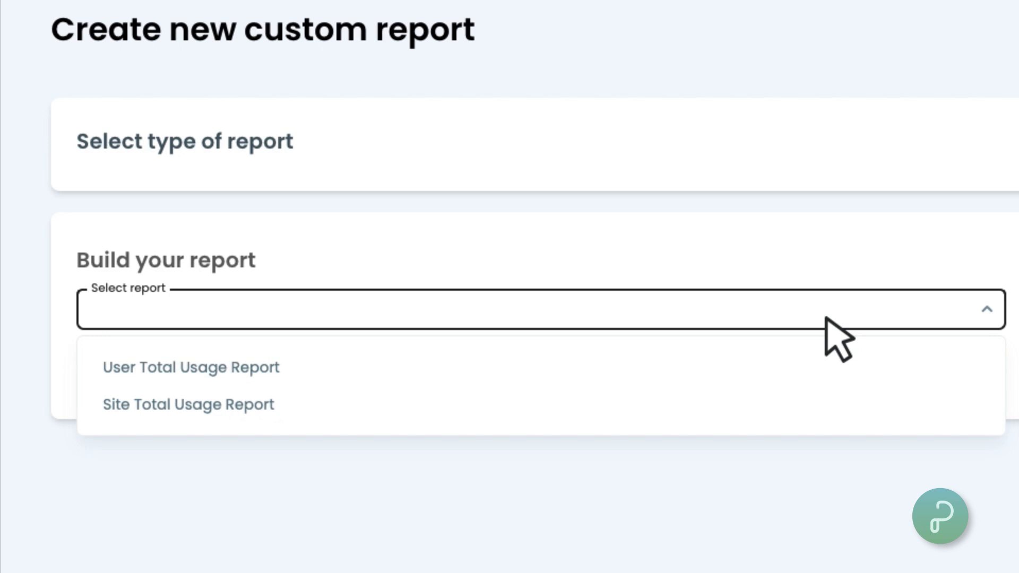
pyautogui.click(826, 380)
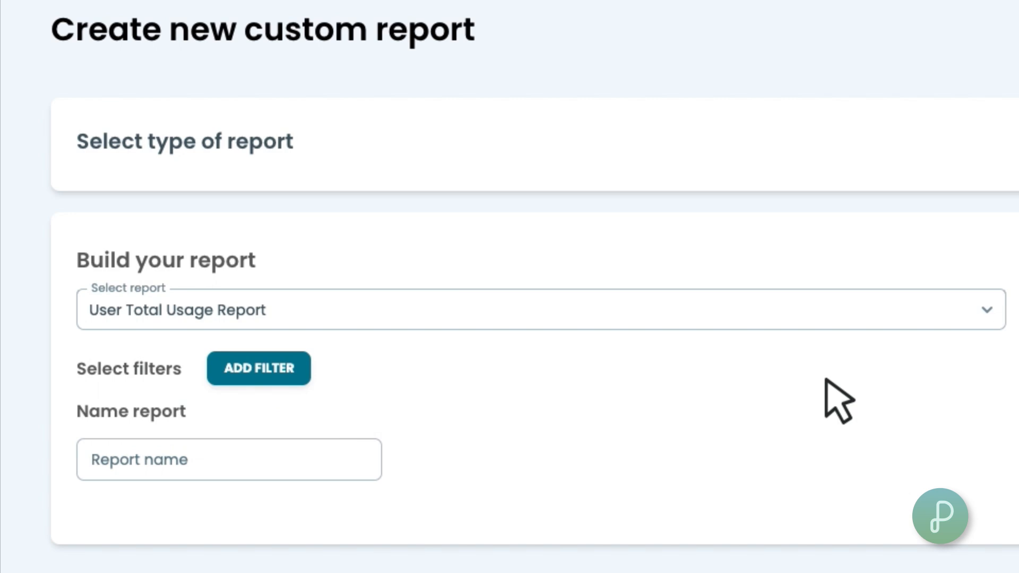
# - Set the usage report to a custom time frame with a start date of 08/01/2024
pyautogui.click(245, 179)
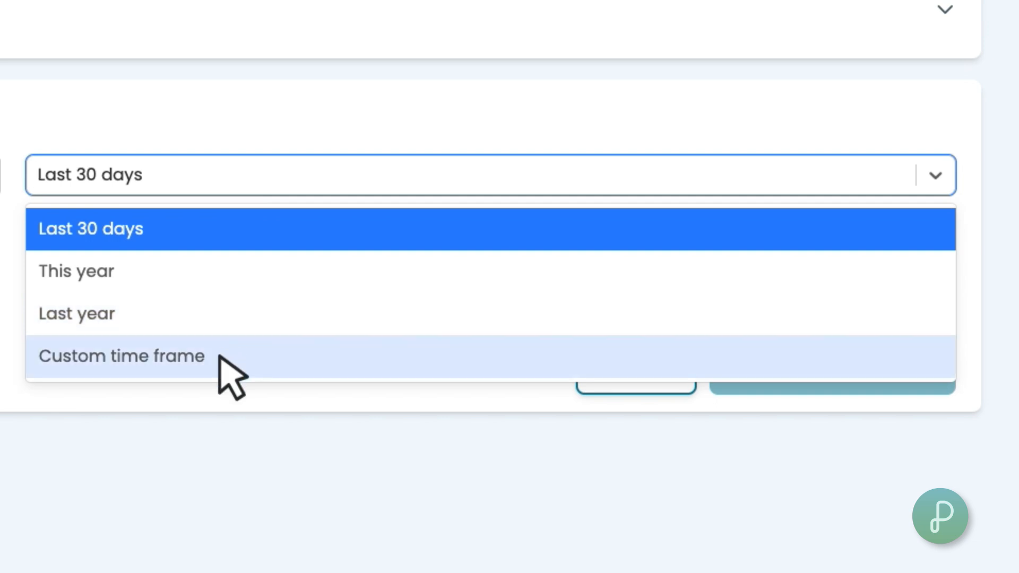
pyautogui.click(219, 357)
pyautogui.click(106, 240)
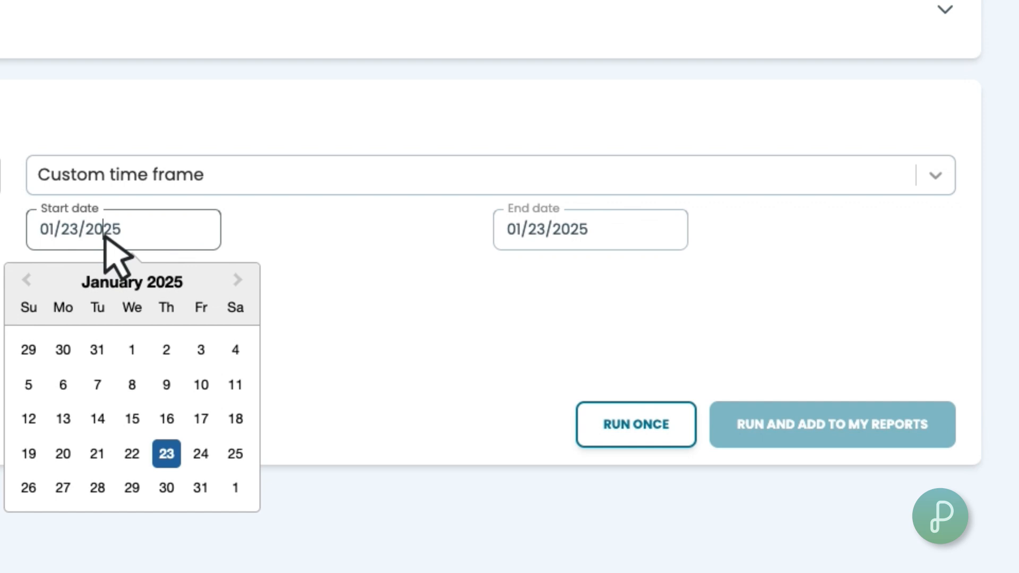
pyautogui.click(26, 280)
pyautogui.click(26, 280)
pyautogui.click(26, 280)
pyautogui.click(26, 280)
pyautogui.click(26, 279)
pyautogui.click(26, 279)
pyautogui.click(238, 280)
pyautogui.click(166, 350)
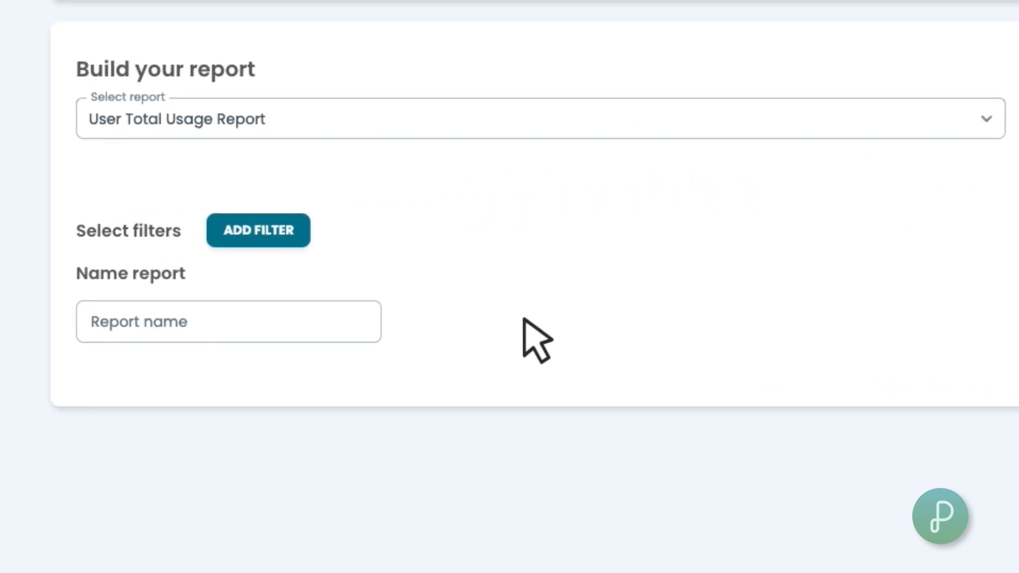
# - Add a blank filter to the usage report and review the available filter types without choosing one
pyautogui.click(281, 237)
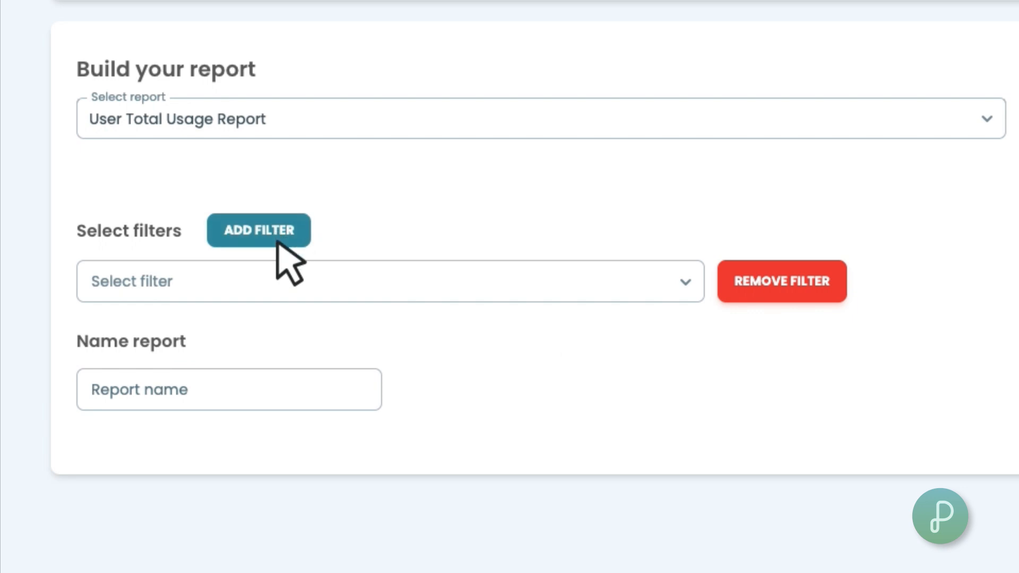
pyautogui.click(280, 290)
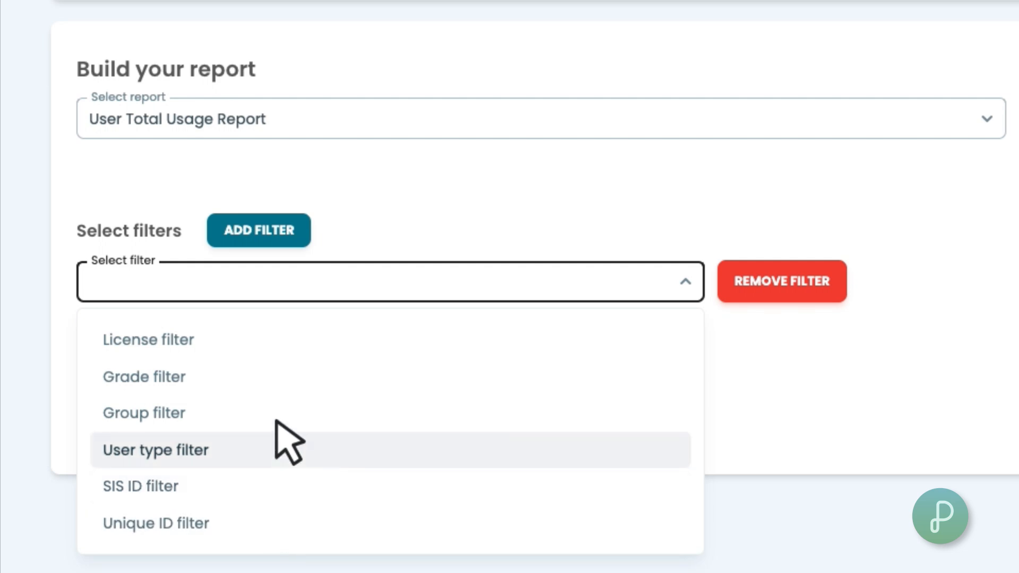
pyautogui.click(373, 290)
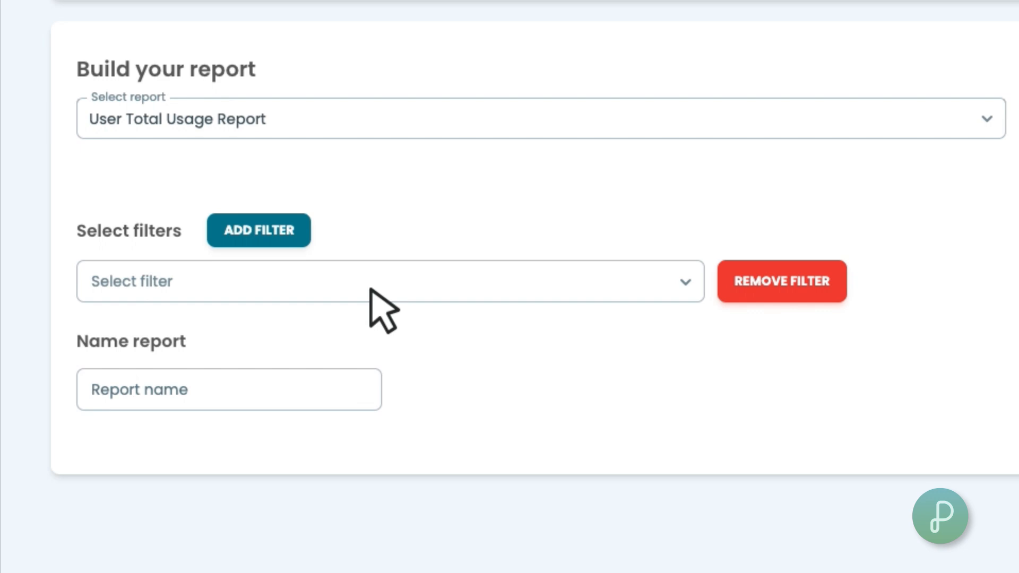
pyautogui.click(230, 406)
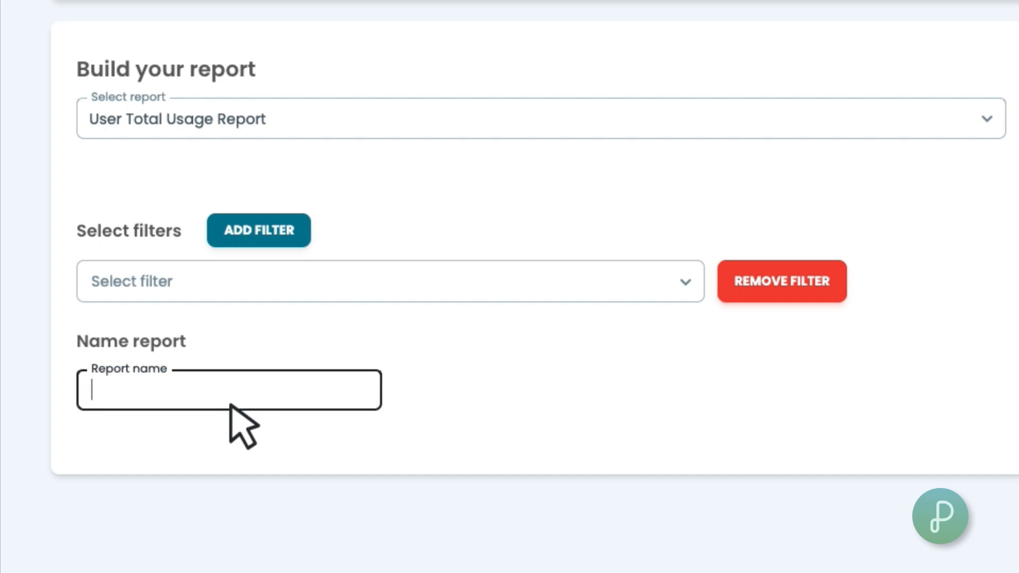
pyautogui.write('Monthly ')
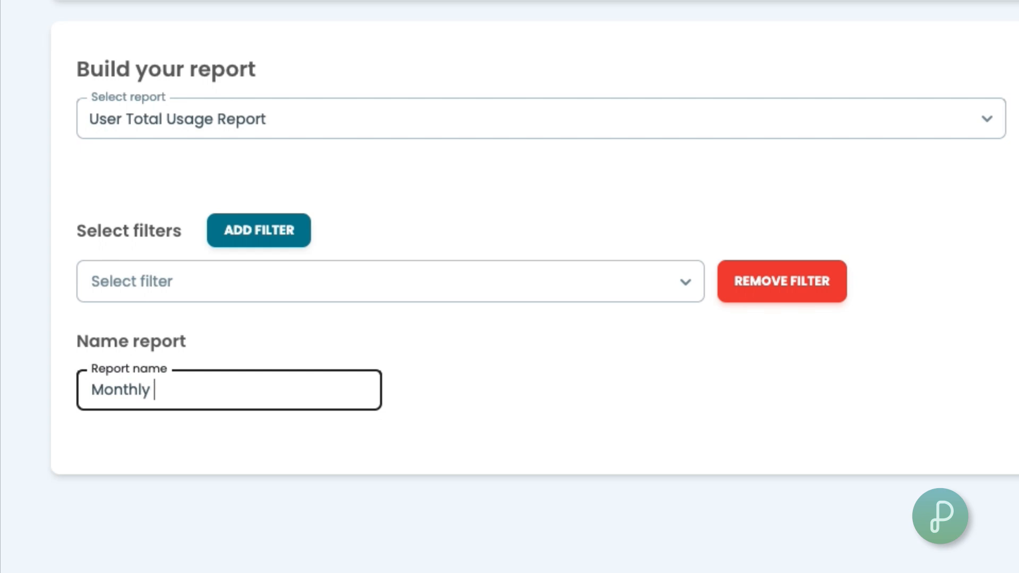
pyautogui.write('Usage Rep')
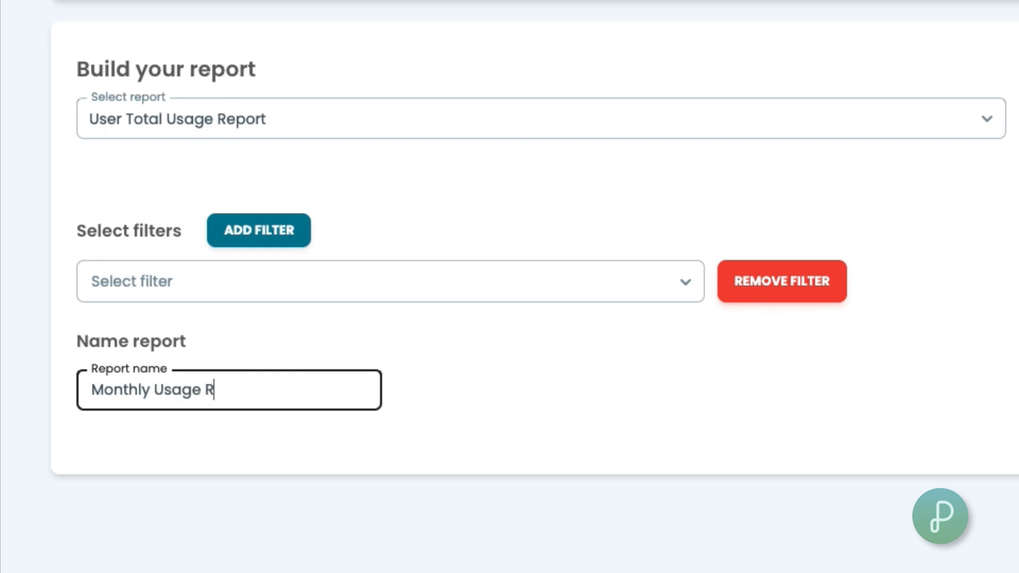
pyautogui.write('ort')
pyautogui.press('BackSpace')
pyautogui.press('BackSpace')
pyautogui.press('BackSpace')
pyautogui.press('BackSpace')
pyautogui.press('BackSpace')
pyautogui.press('BackSpace')
pyautogui.press('BackSpace')
pyautogui.press('BackSpace')
pyautogui.press('BackSpace')
pyautogui.press('BackSpace')
pyautogui.press('BackSpace')
pyautogui.press('BackSpace')
pyautogui.press('BackSpace')
pyautogui.press('BackSpace')
pyautogui.press('BackSpace')
pyautogui.press('BackSpace')
pyautogui.press('BackSpace')
pyautogui.press('BackSpace')
pyautogui.press('BackSpace')
pyautogui.press('BackSpace')
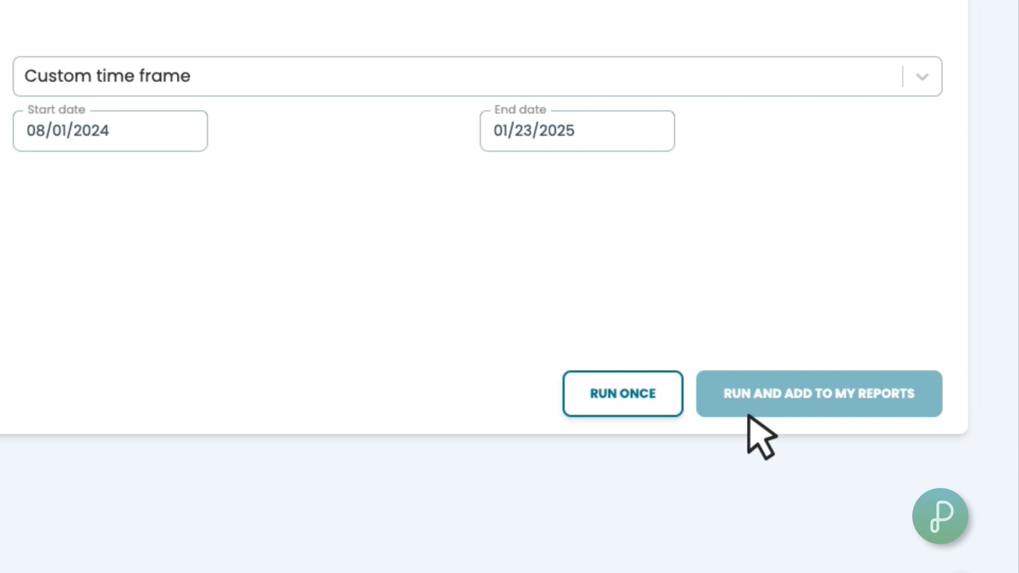
# - Run the usage report once and hide the First Name, License Name and Grade columns in its results
pyautogui.click(660, 410)
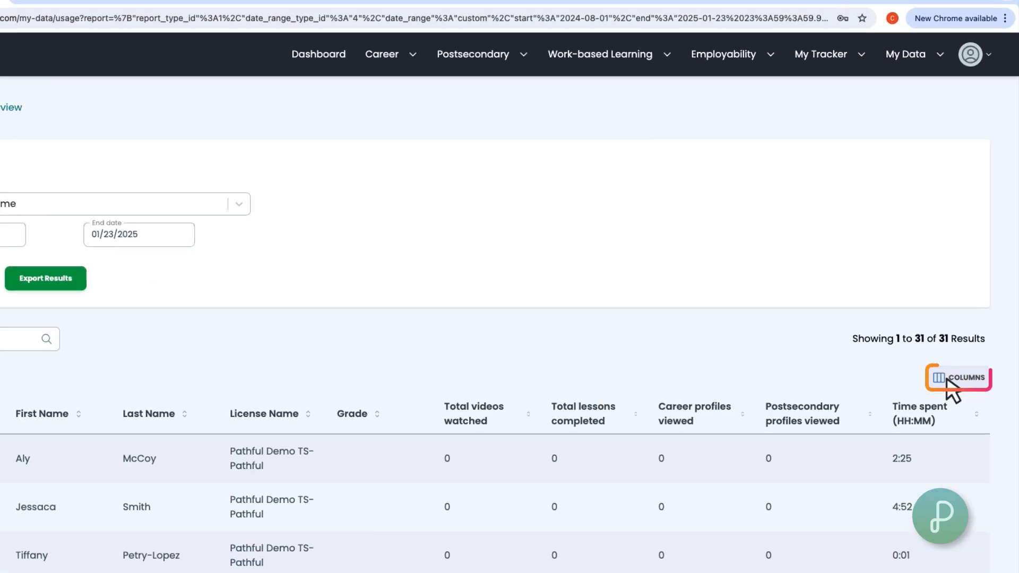
pyautogui.click(948, 379)
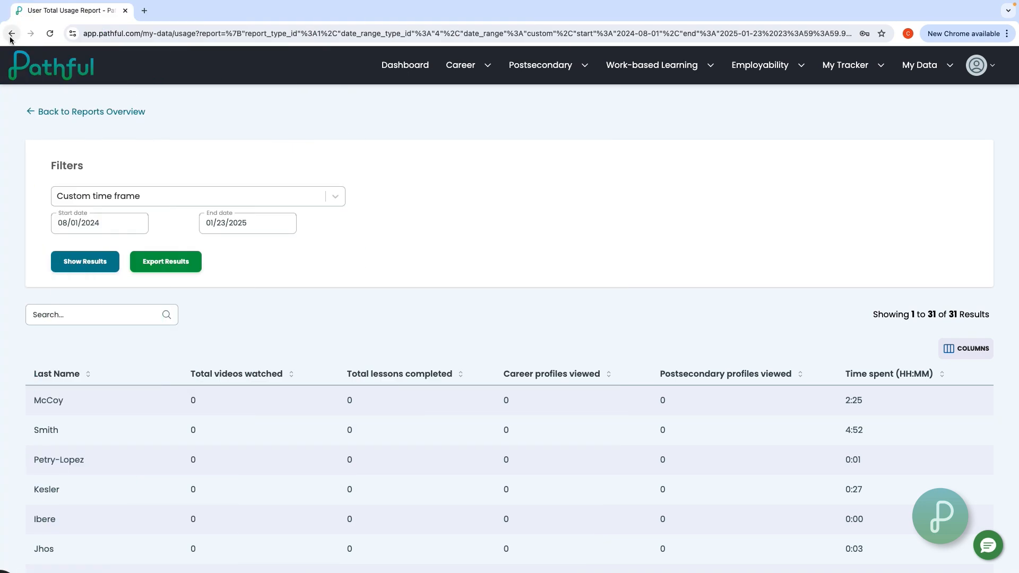
# - Return to My Reports and start a new custom report of the Activity reports type, based on Assessment Results
pyautogui.click(11, 37)
pyautogui.click(49, 116)
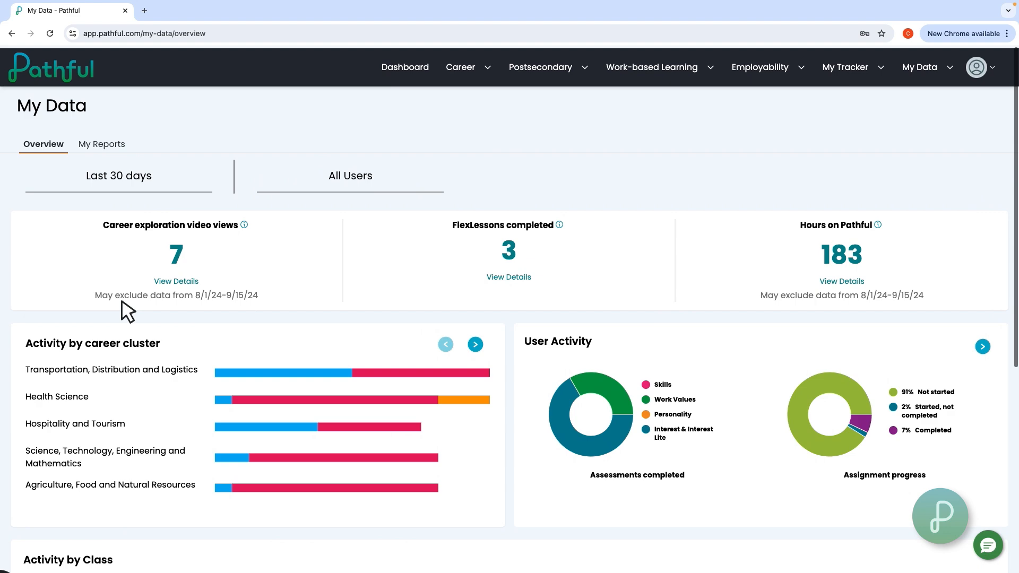
pyautogui.click(104, 145)
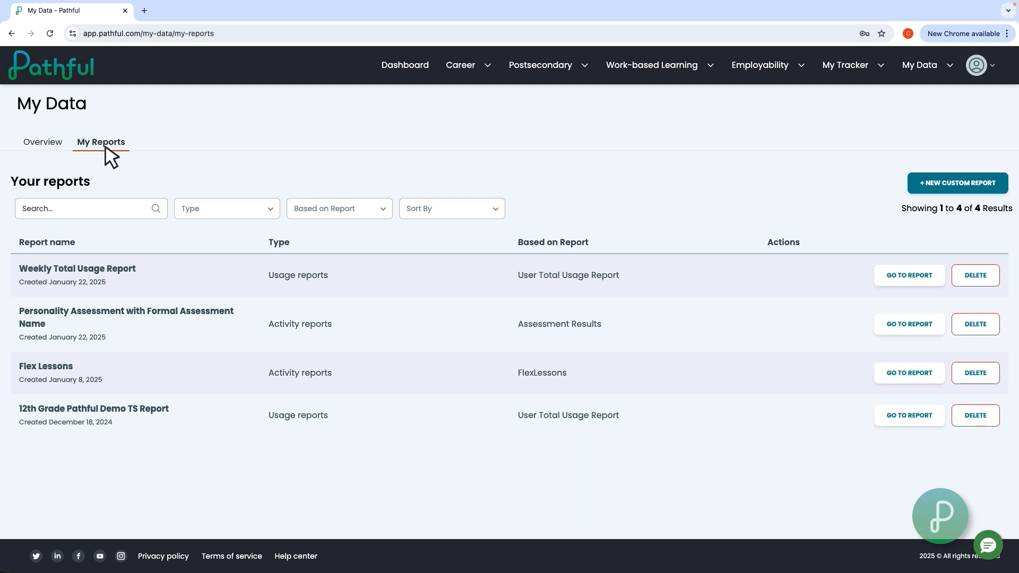
pyautogui.click(934, 208)
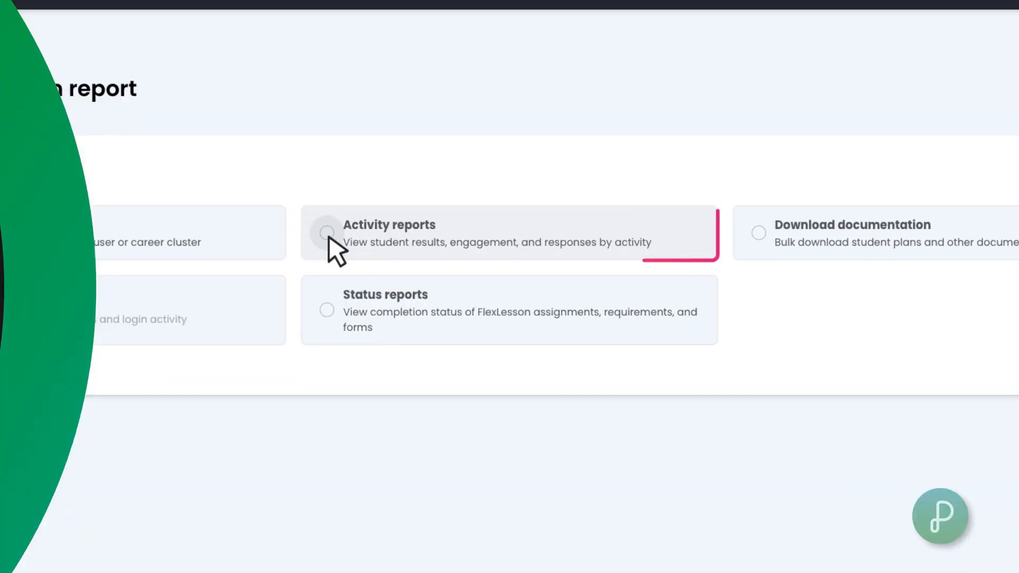
pyautogui.click(377, 248)
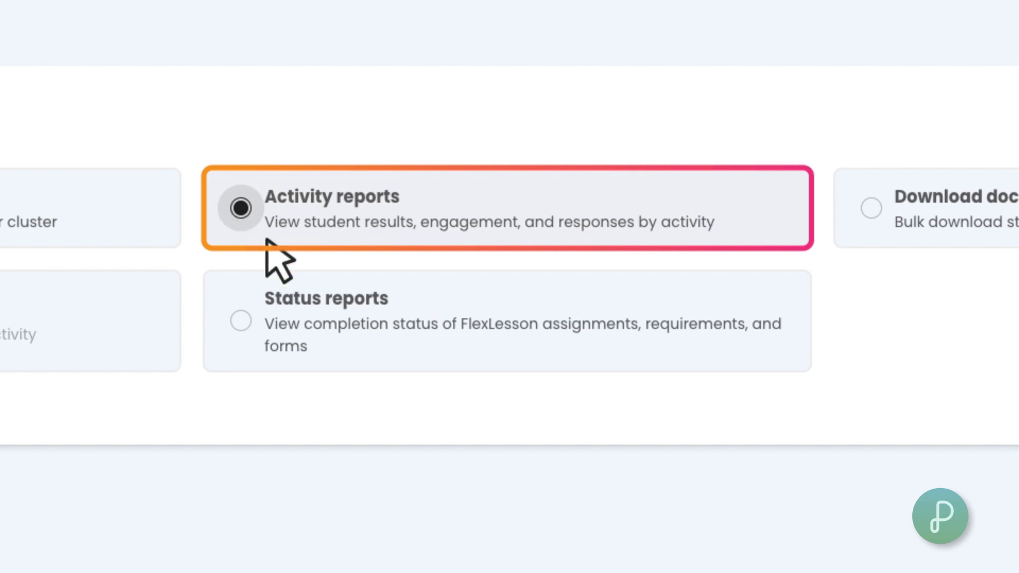
pyautogui.click(954, 417)
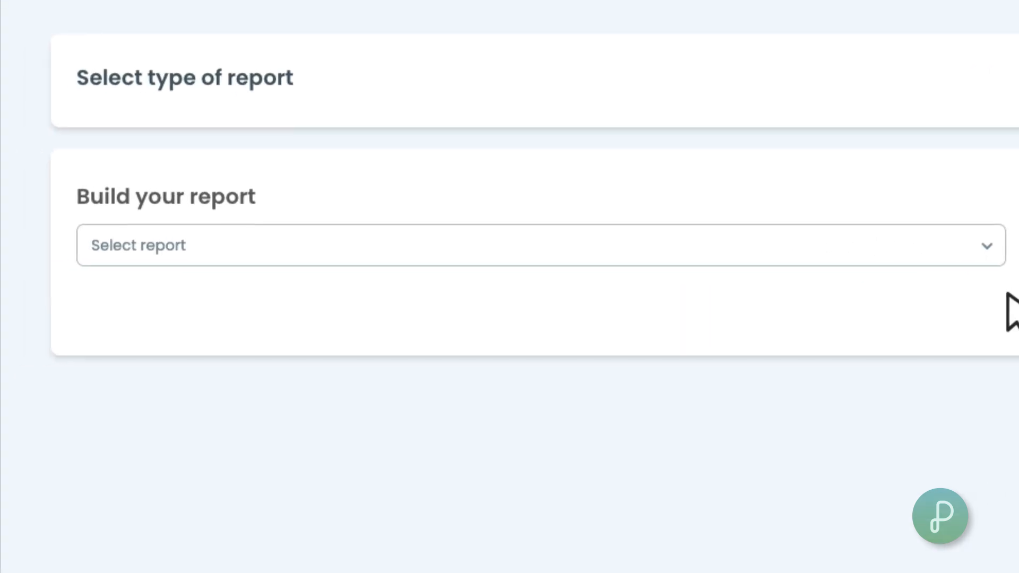
pyautogui.click(762, 259)
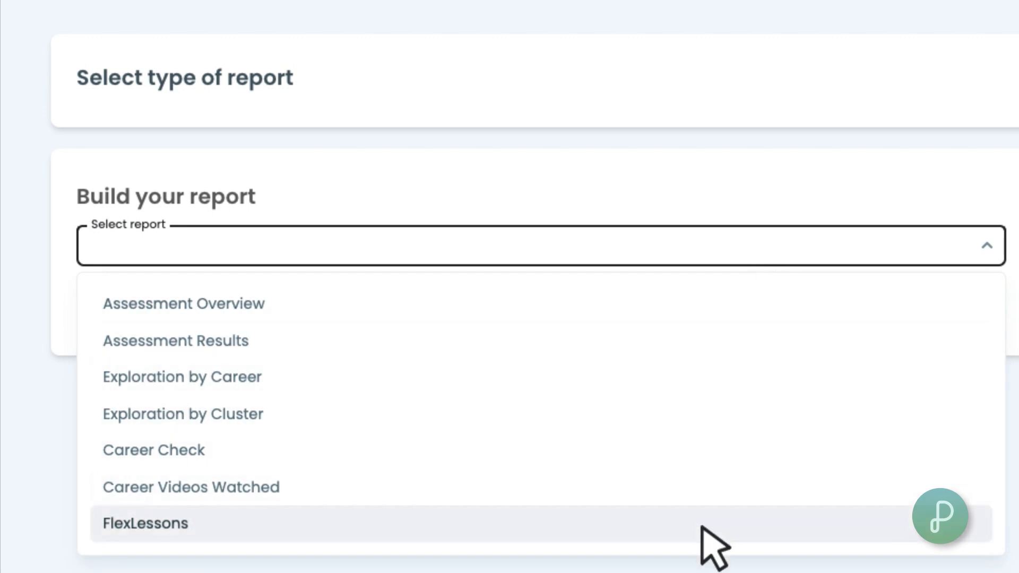
pyautogui.click(754, 342)
# - Set the assessment results report to a custom time frame with a start date of 08/01/2024
pyautogui.click(979, 228)
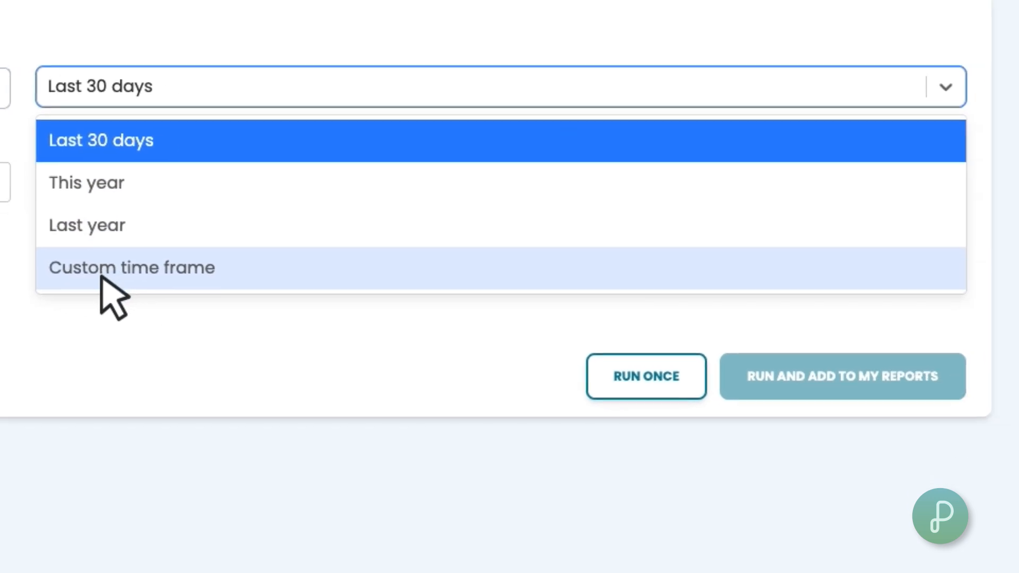
pyautogui.click(101, 276)
pyautogui.click(105, 139)
pyautogui.tripleClick(25, 190)
pyautogui.tripleClick(25, 189)
pyautogui.click(235, 188)
pyautogui.click(165, 265)
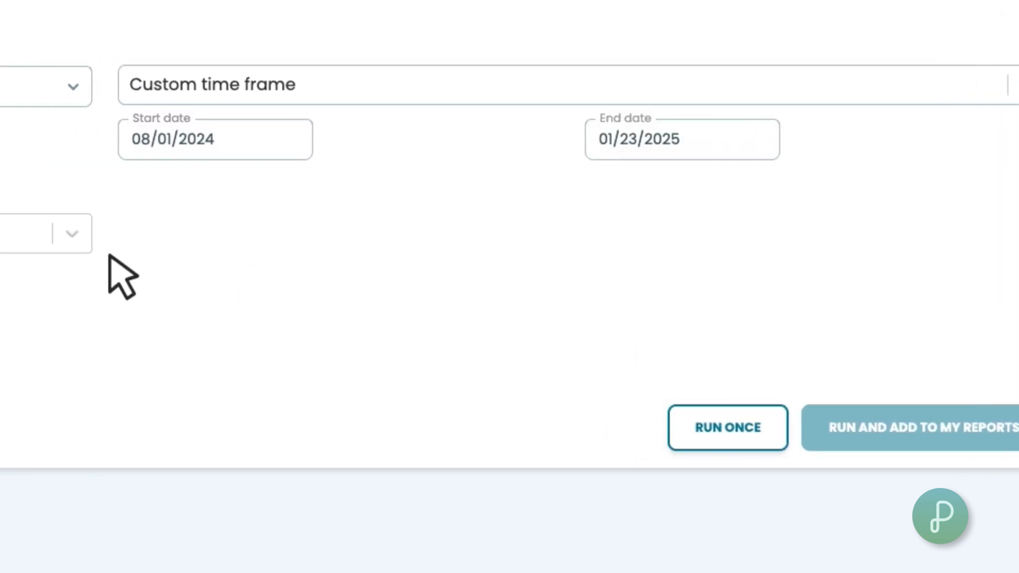
# - Choose Interest as the required assessment filter for the assessment results report
pyautogui.click(54, 233)
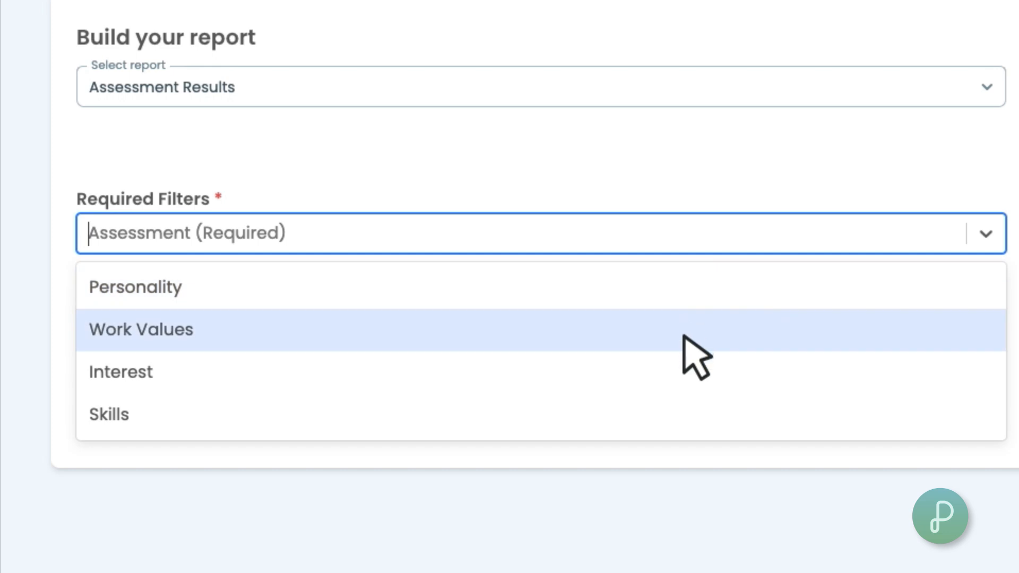
pyautogui.click(688, 394)
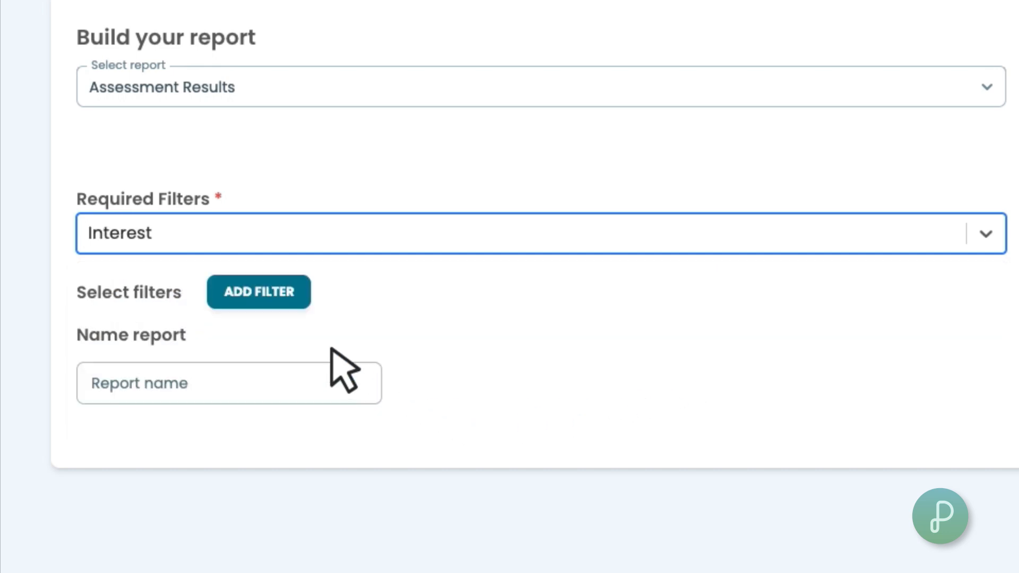
# - Add a Formal Assessment Name filter to the assessment results report
pyautogui.click(287, 281)
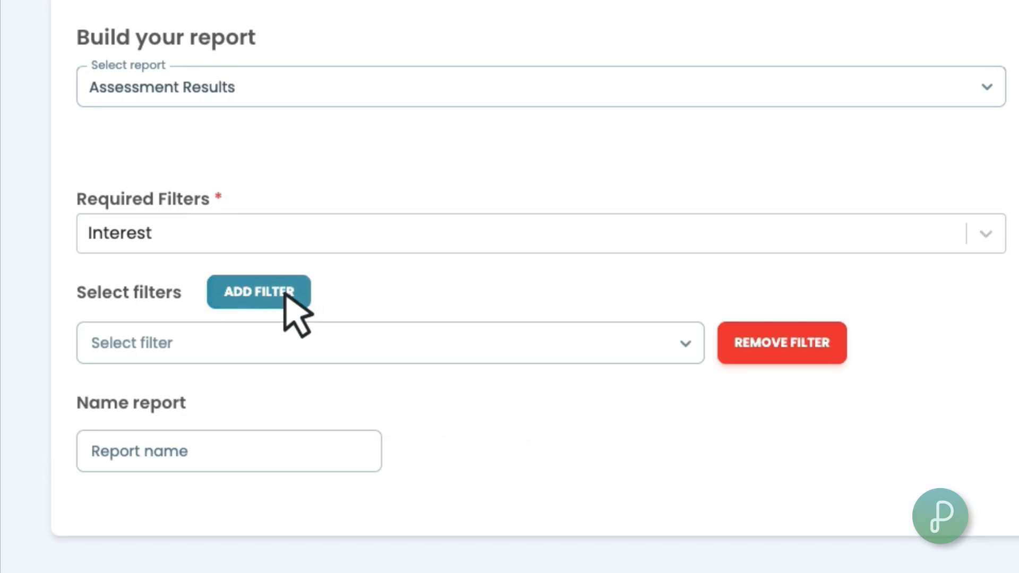
pyautogui.click(290, 357)
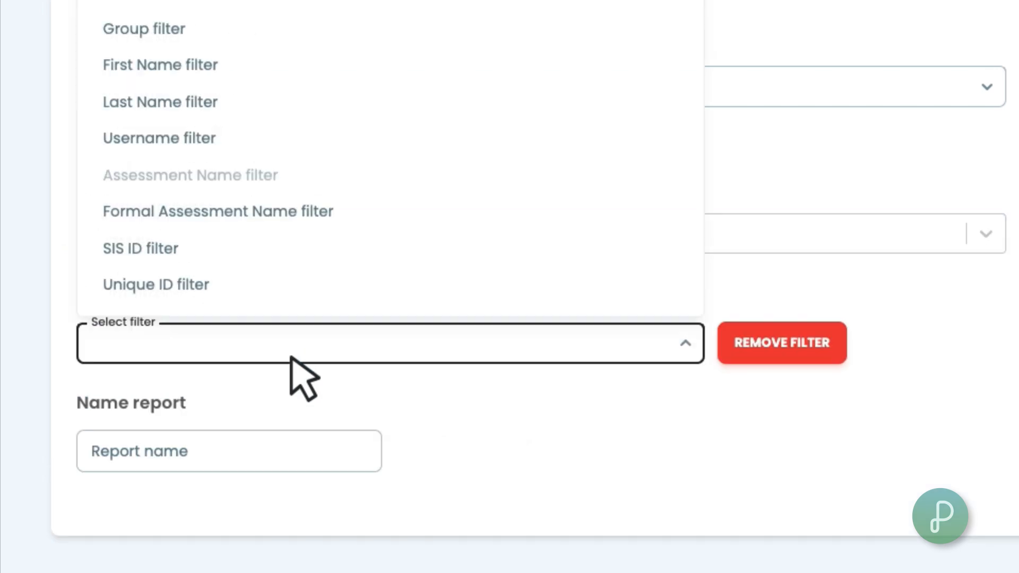
pyautogui.scroll(2, 296, 341)
pyautogui.scroll(2, 309, 281)
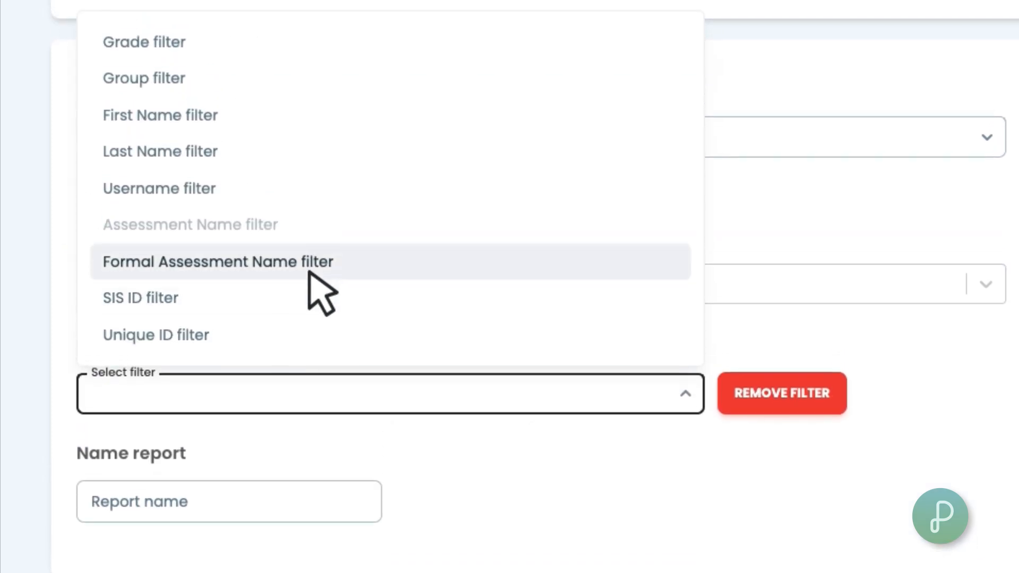
pyautogui.click(310, 285)
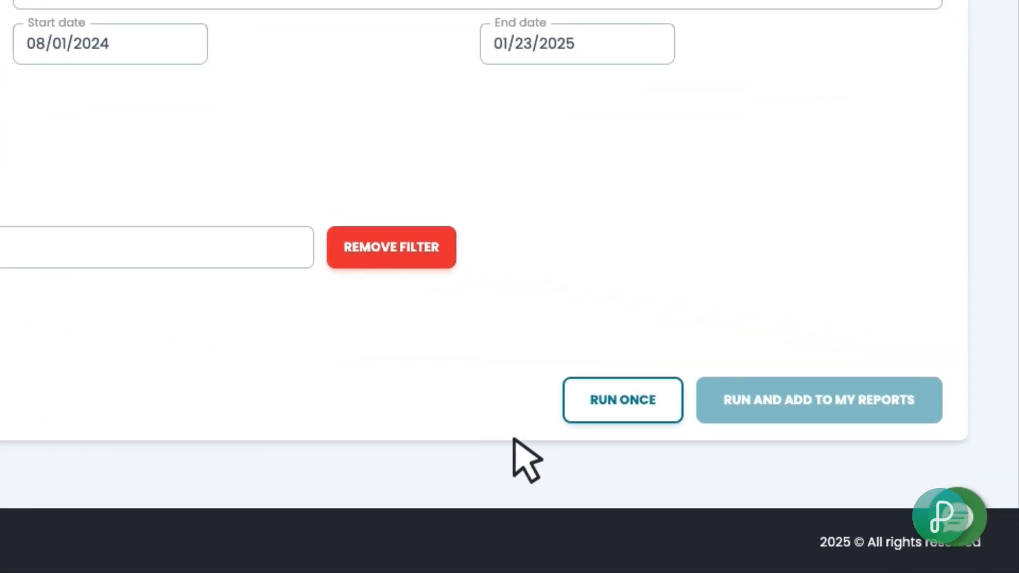
# - Run the assessment results report once and check which columns can be shown or hidden in its results
pyautogui.click(619, 417)
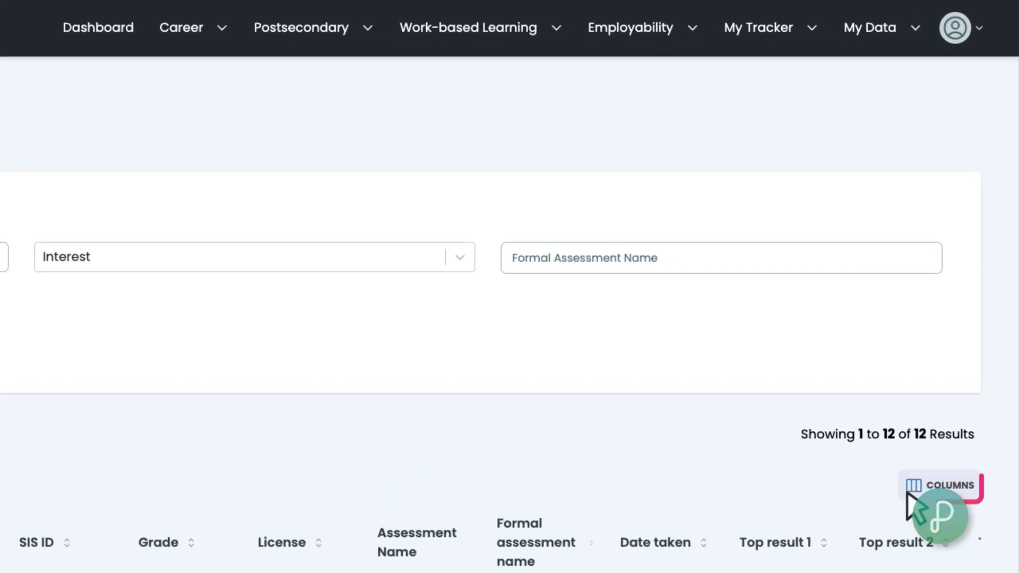
pyautogui.click(907, 493)
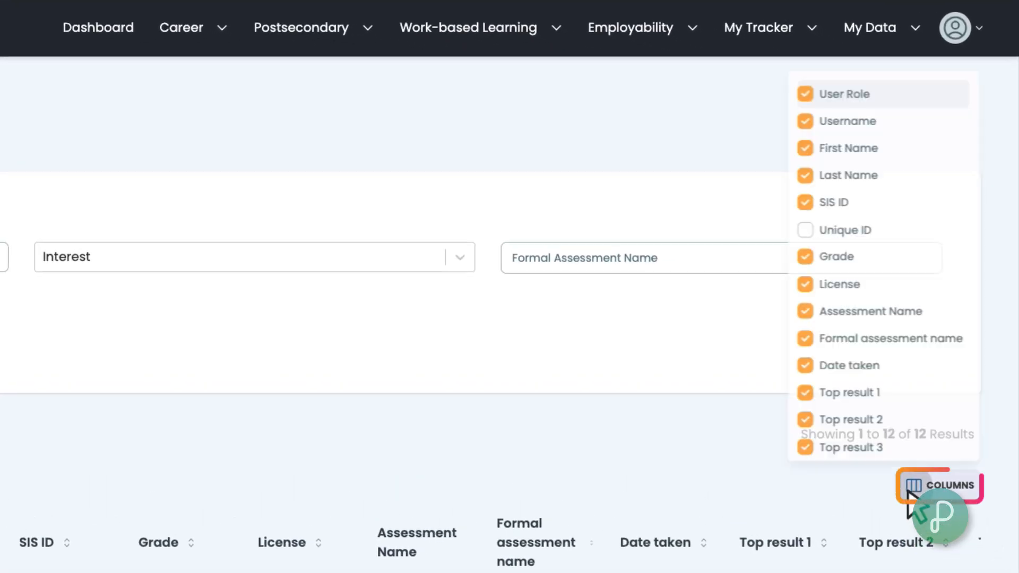
pyautogui.click(907, 493)
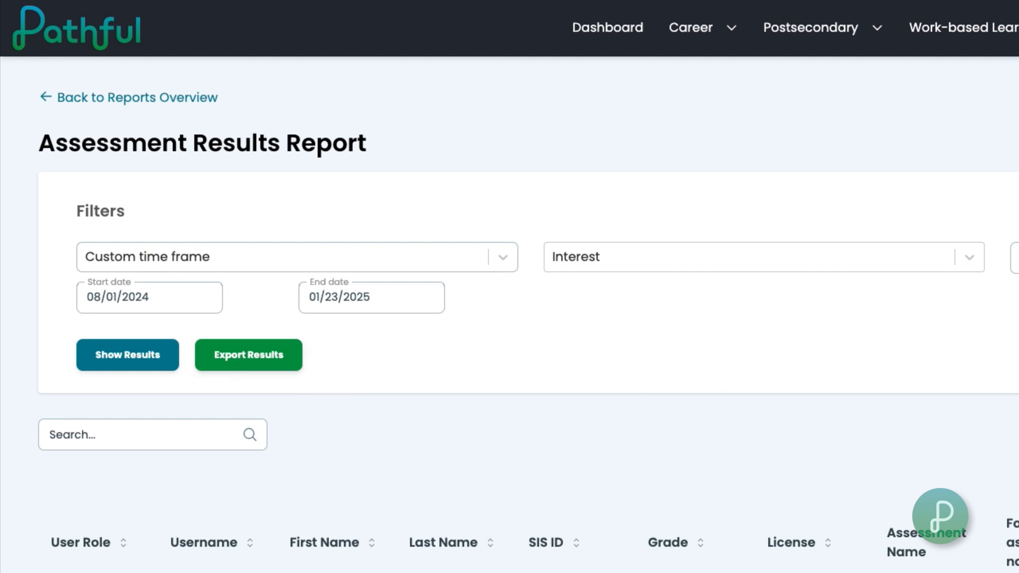
# - Open the Pathful help center and look through the Reports articles in the Dashboards & Reports category
pyautogui.click(956, 28)
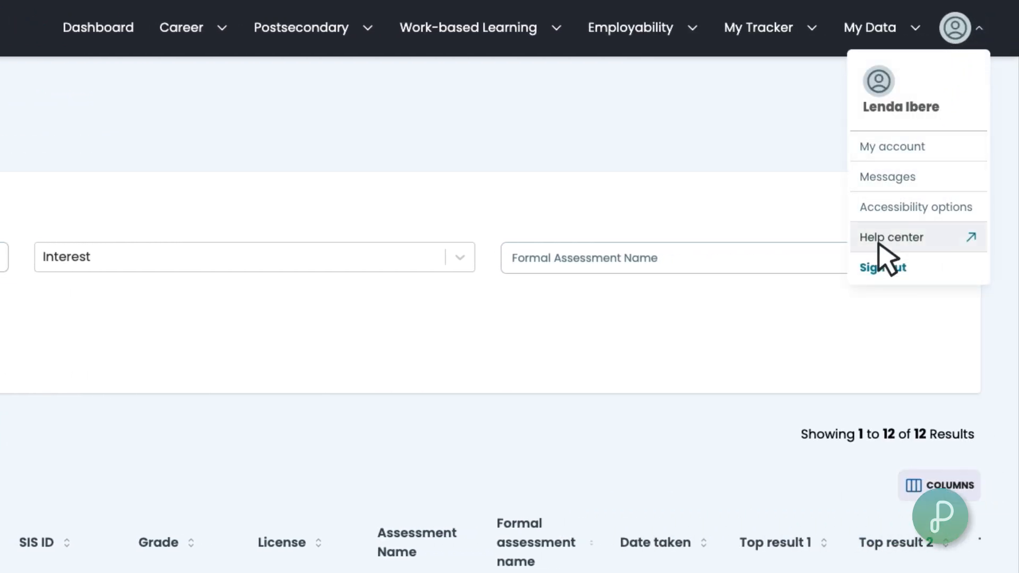
pyautogui.click(863, 240)
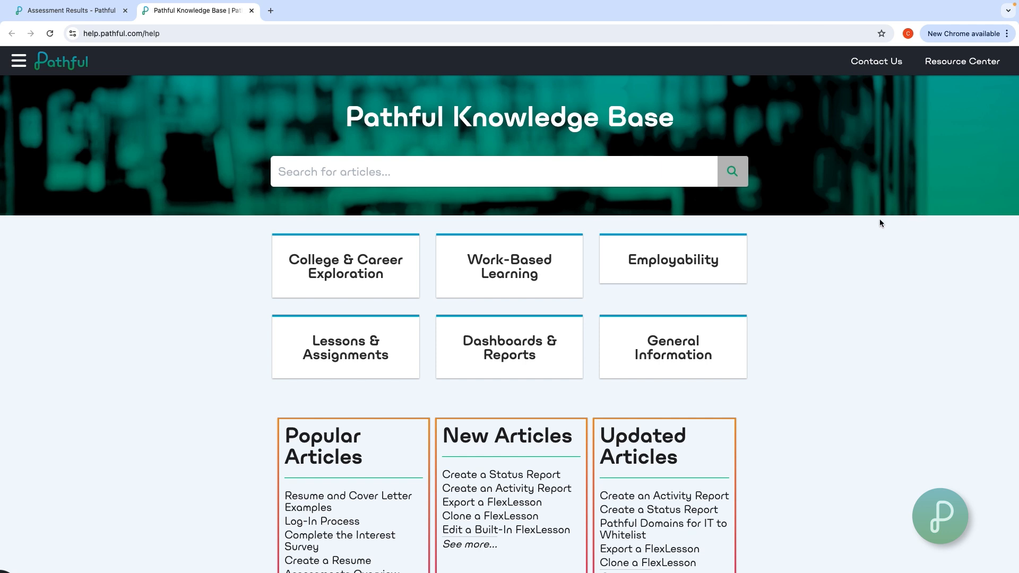
pyautogui.click(539, 370)
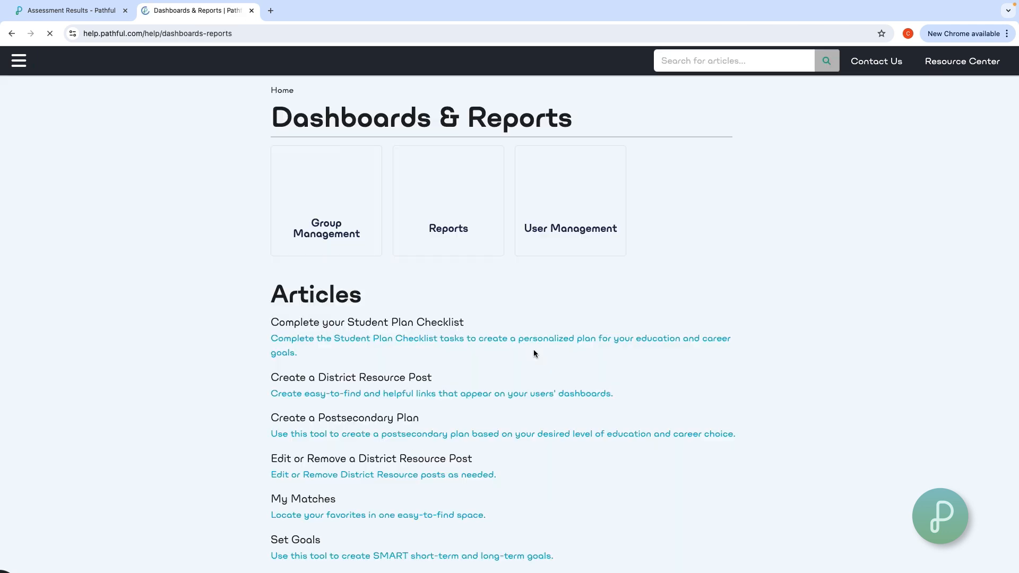
pyautogui.click(456, 239)
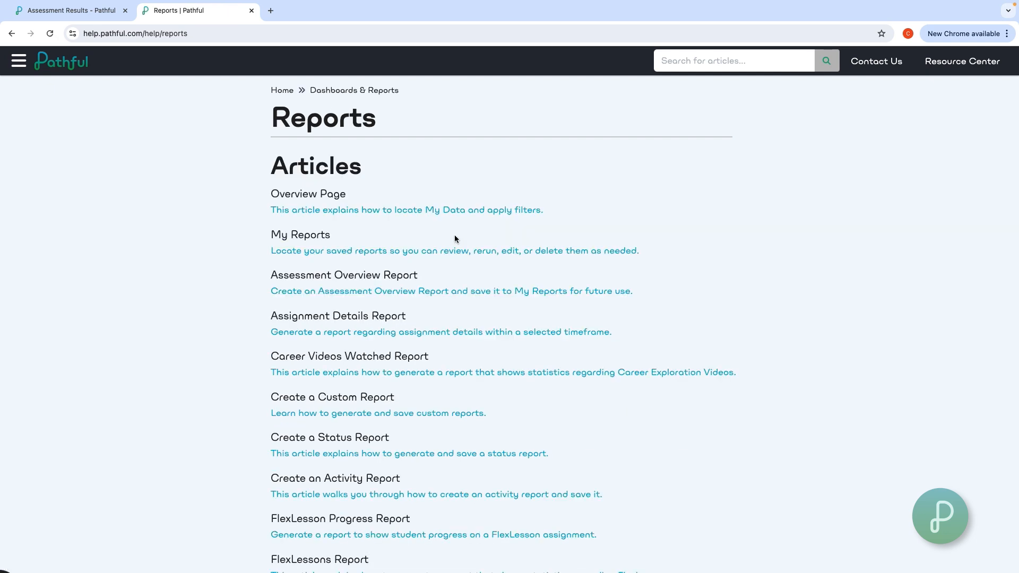
pyautogui.scroll(-3, 459, 238)
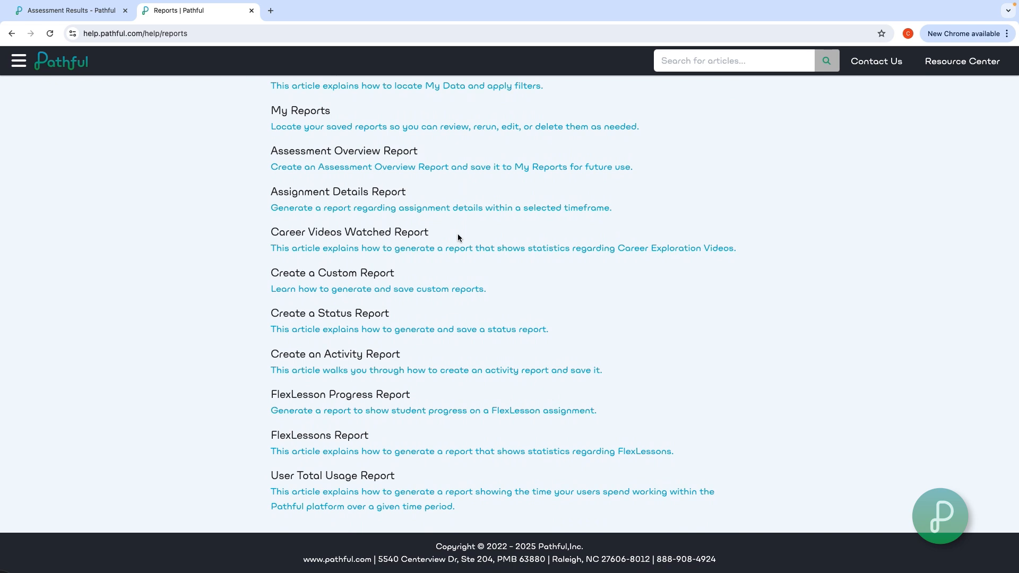
pyautogui.scroll(2, 459, 237)
pyautogui.scroll(1, 458, 237)
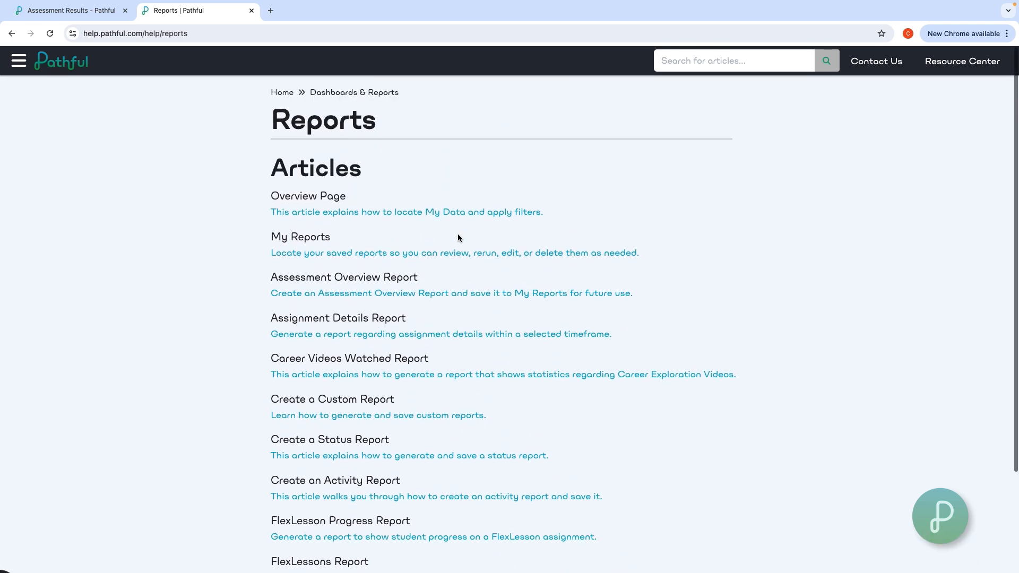